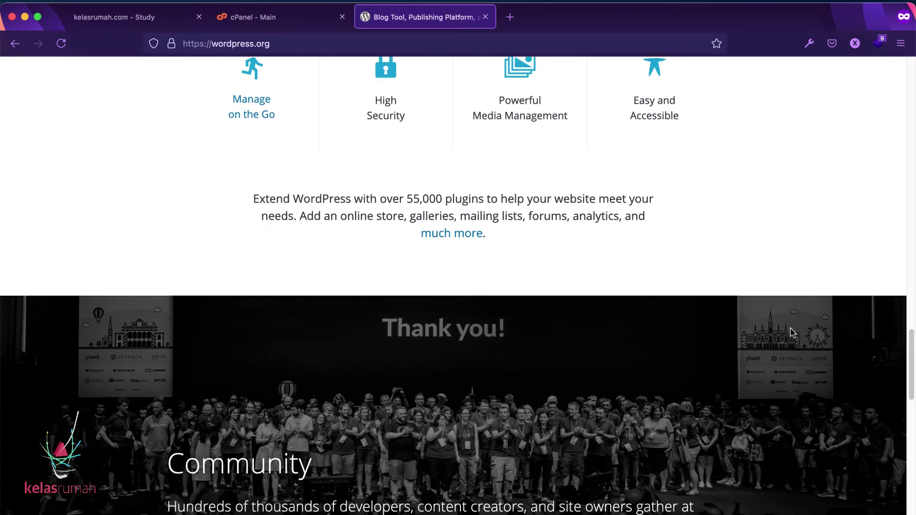
scroll(792, 333, "down", 10)
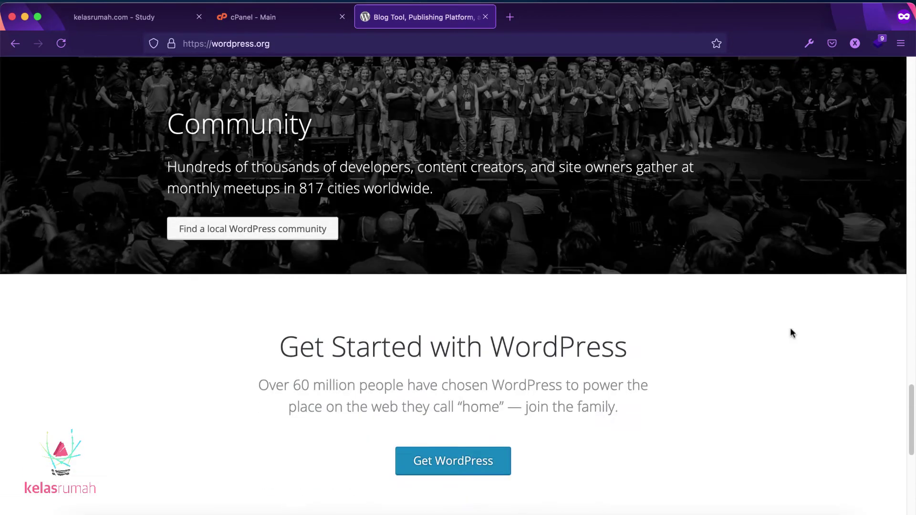
Step: Scroll the WordPress.org homepage back to the top, then switch to the 'cPanel - Main' tab
scroll(793, 332, "up", 6)
scroll(793, 333, "up", 6)
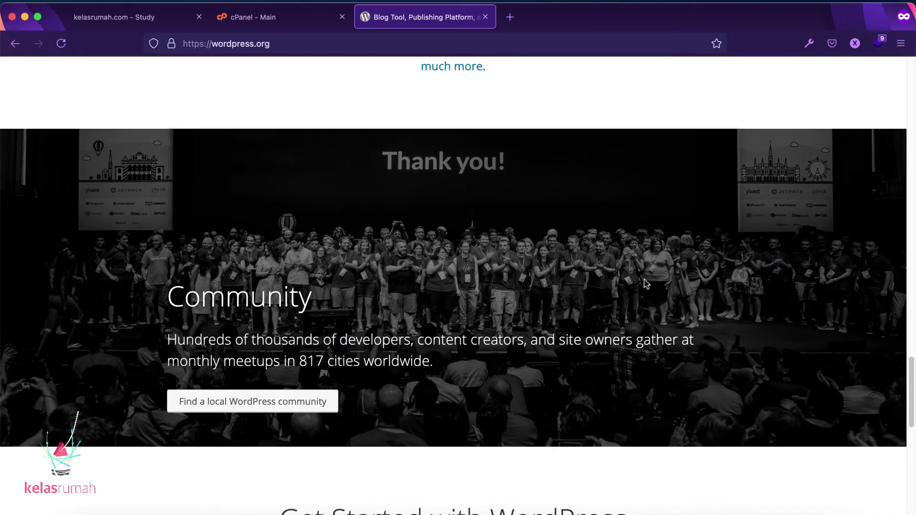
scroll(739, 208, "up", 5)
scroll(739, 208, "up", 2)
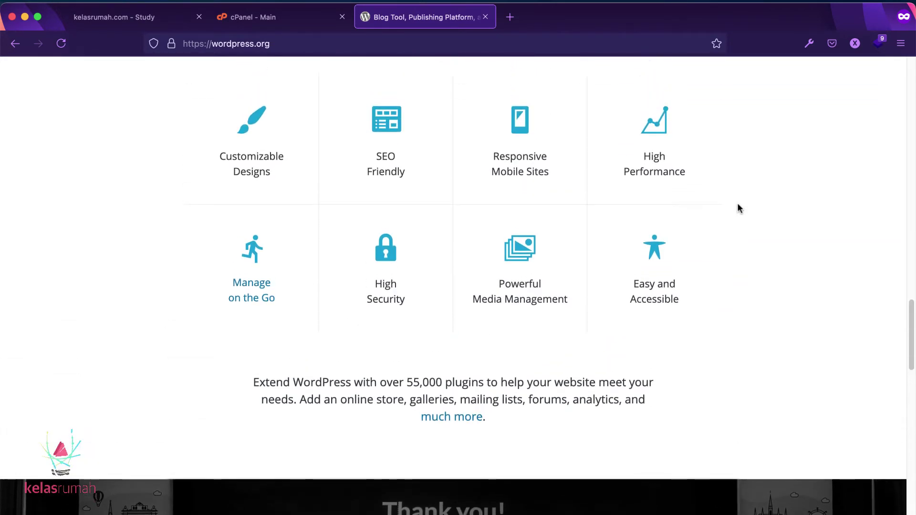
scroll(738, 209, "up", 8)
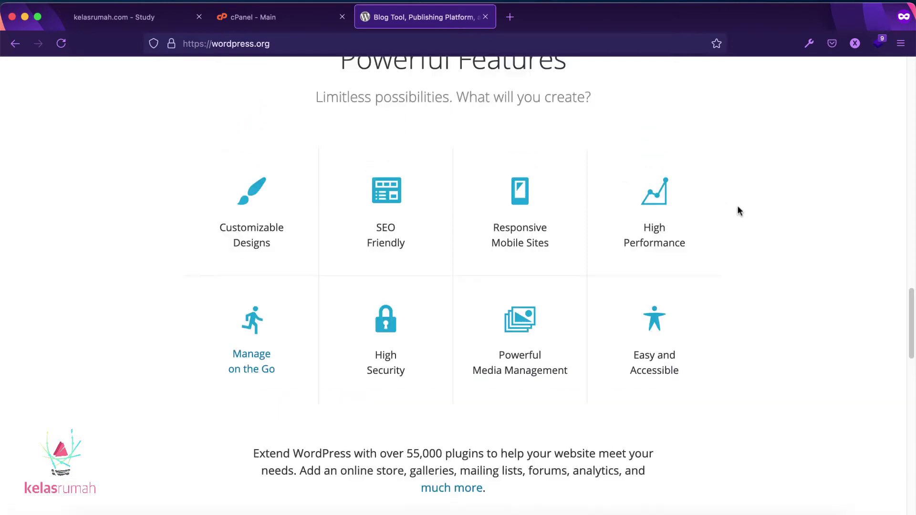
scroll(738, 210, "up", 8)
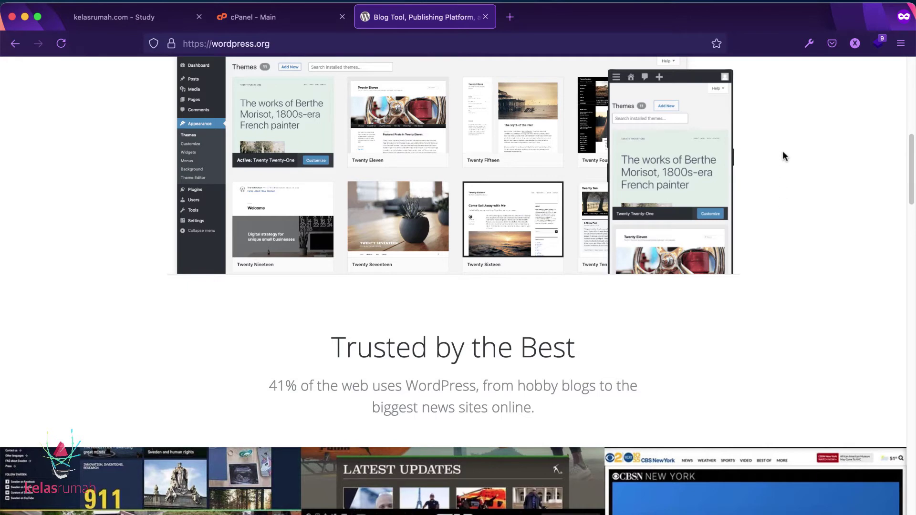
scroll(783, 150, "up", 10)
scroll(783, 151, "up", 2)
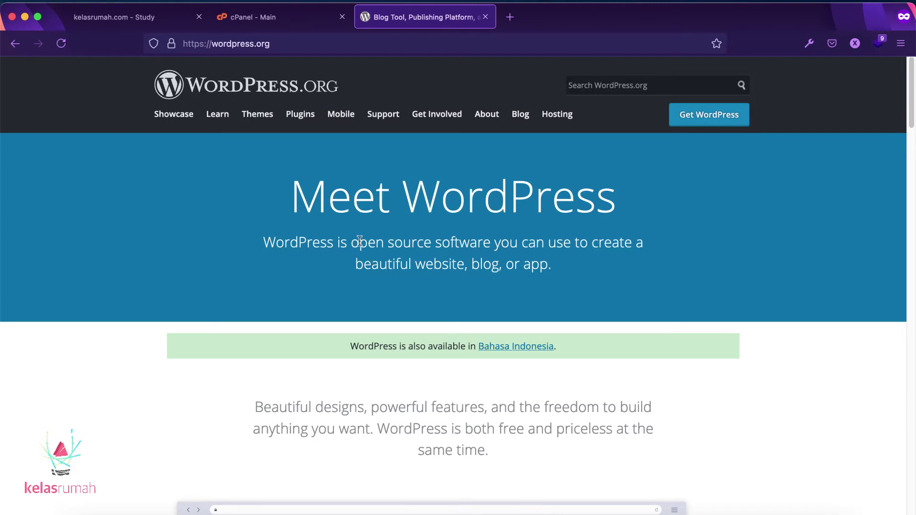
left_click(273, 26)
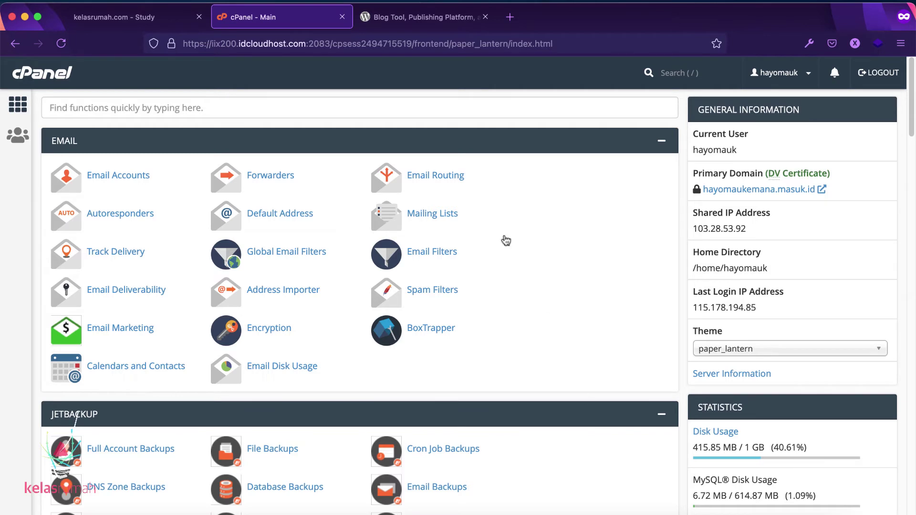
Step: Search cPanel functions for 'sof' and launch the Softaculous Apps Installer under Software
left_click(473, 109)
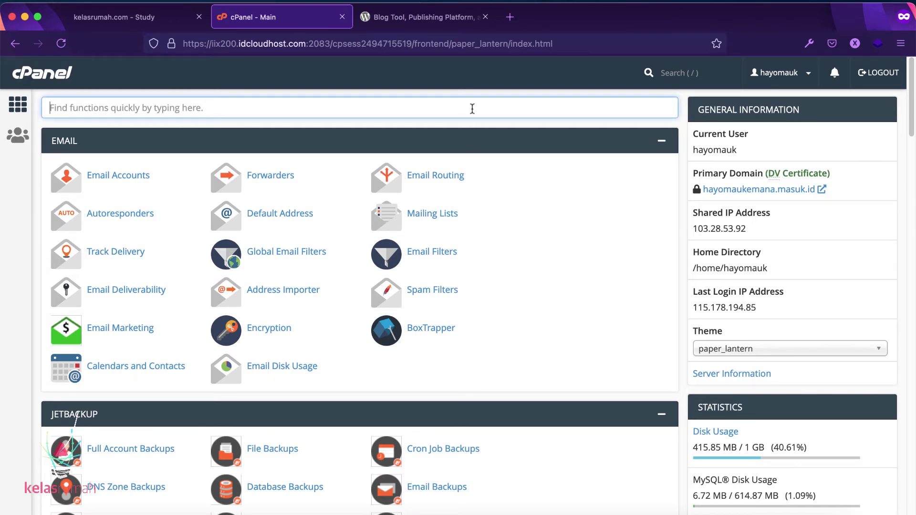
type("soft")
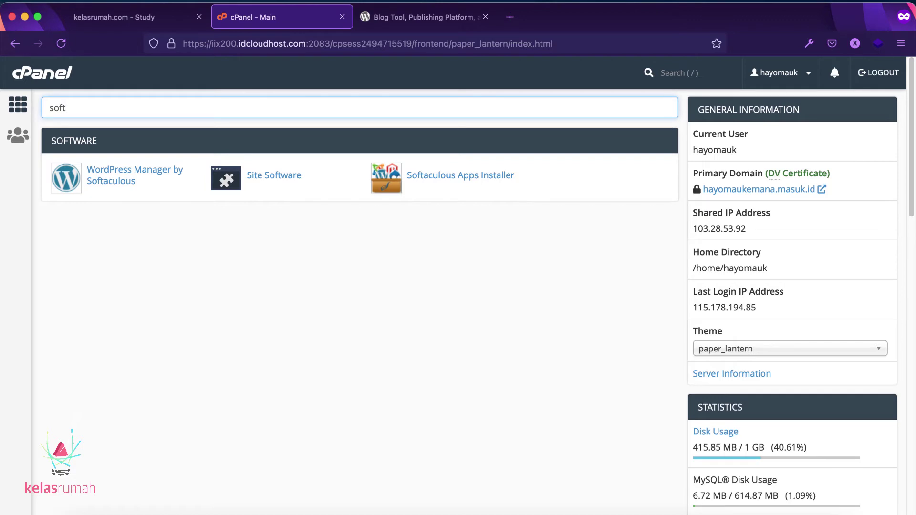
left_click(463, 178)
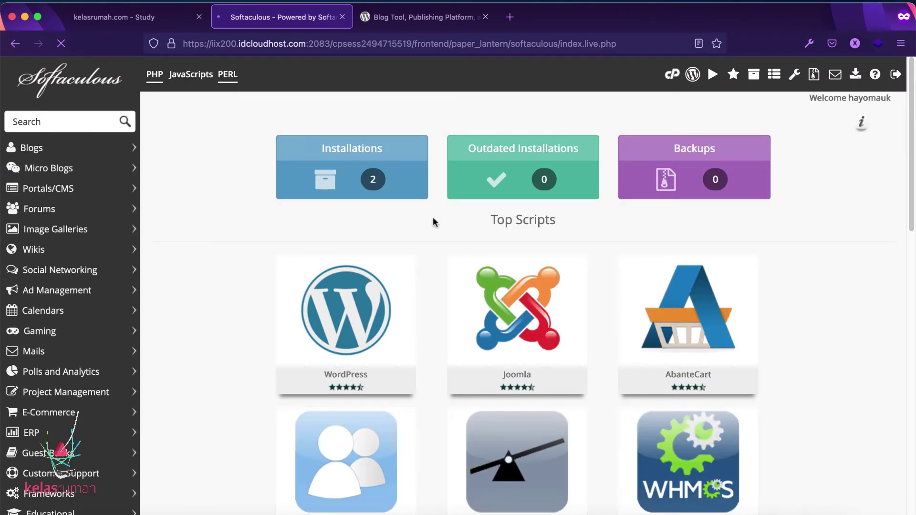
Step: Search Softaculous scripts for 'word' and open the WordPress script page
mouse_move(313, 259)
left_click(96, 127)
left_click(96, 127)
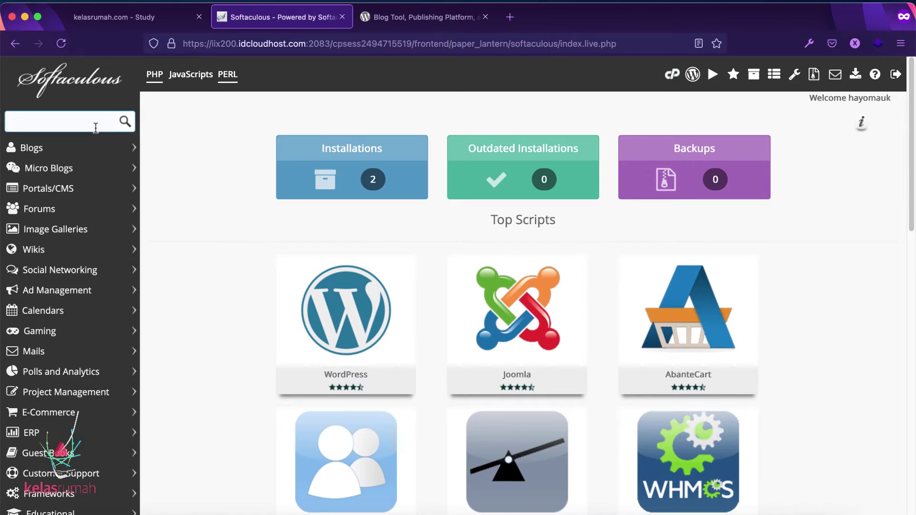
type("word")
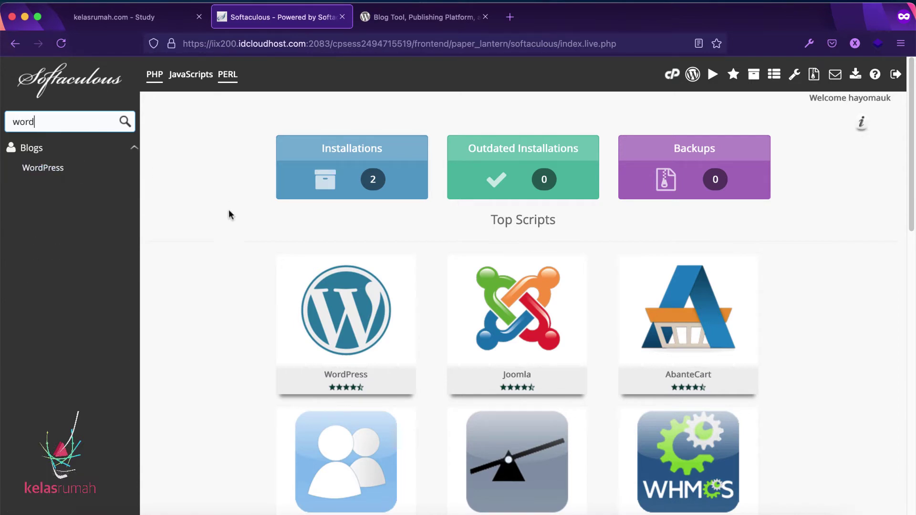
left_click(347, 289)
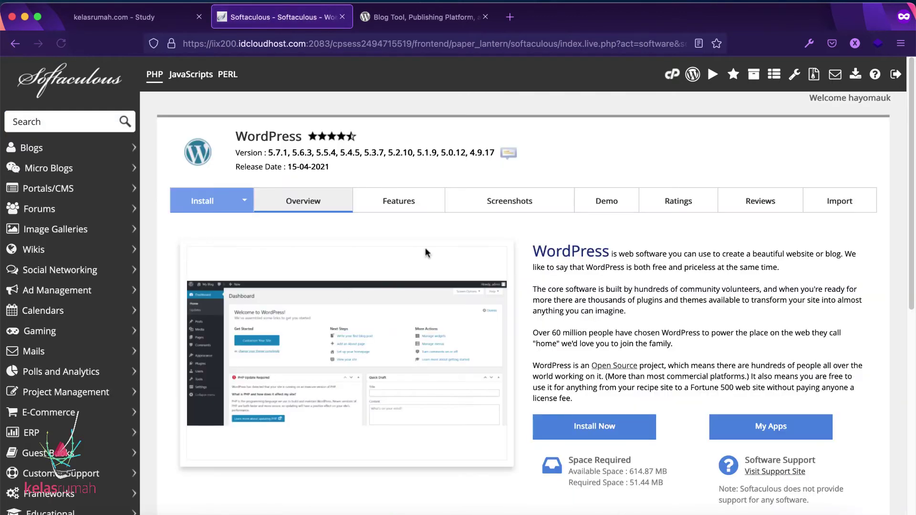
Step: Start the WordPress installation and keep version 5.7.1
left_click(596, 426)
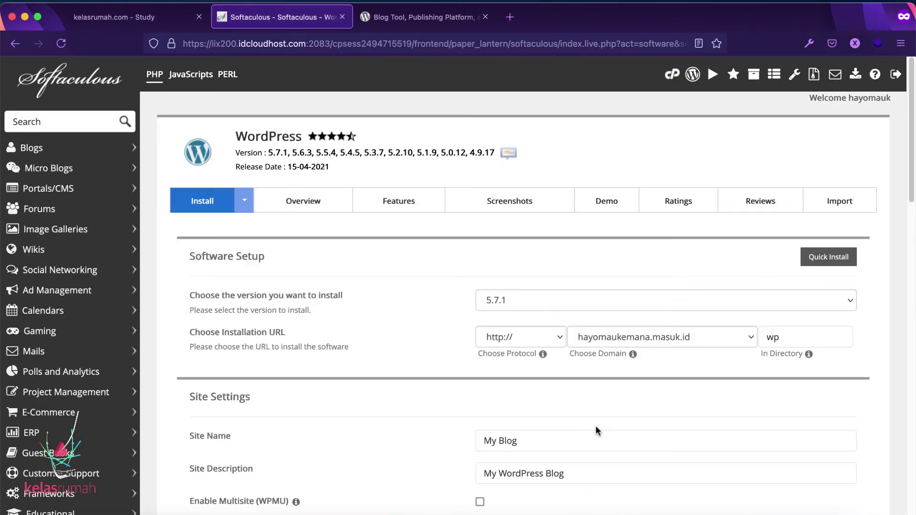
scroll(563, 377, "down", 3)
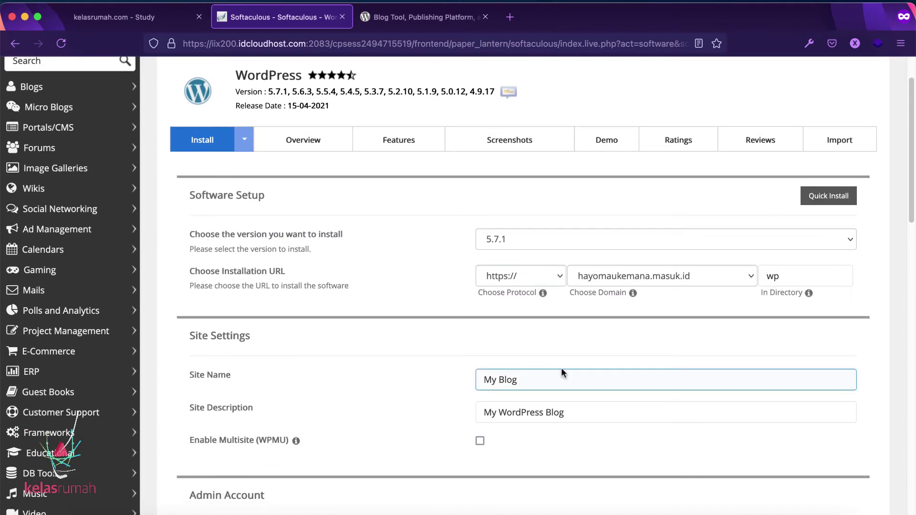
left_click(525, 239)
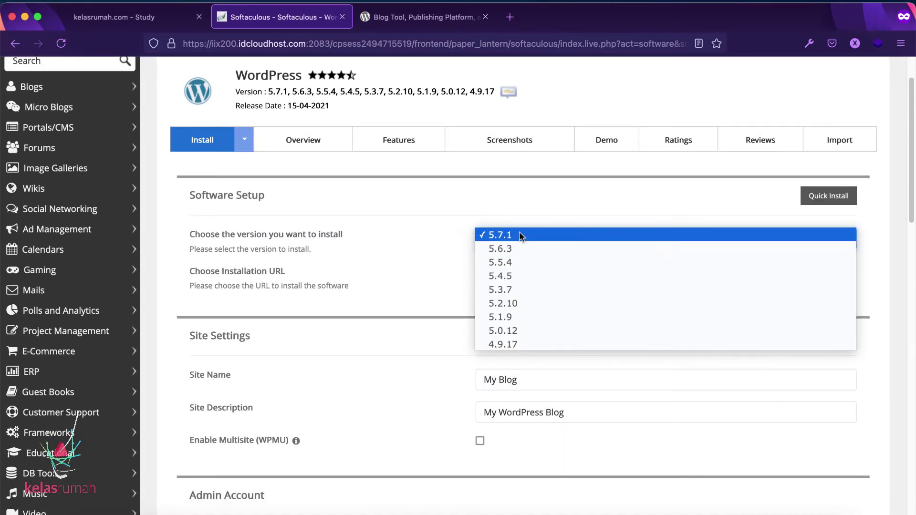
left_click(521, 233)
scroll(524, 218, "down", 4)
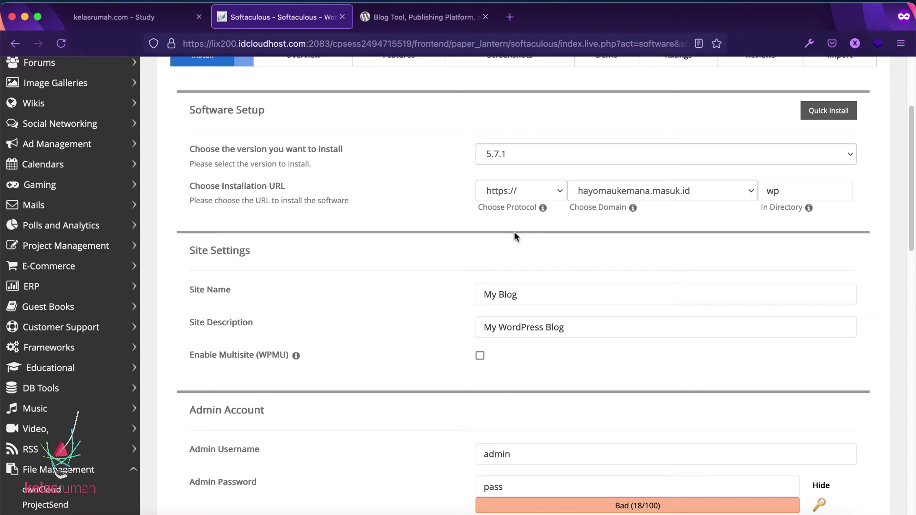
Step: Delete the default 'wp' from the In Directory field, leaving it empty
left_click(798, 189)
scroll(841, 226, "down", 2)
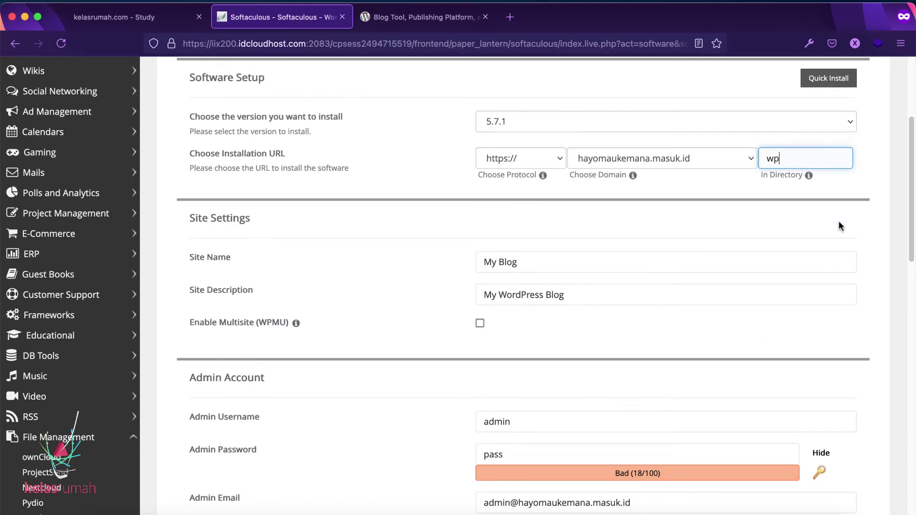
key("BackSpace")
key("BackSpace")
left_click(883, 211)
scroll(883, 214, "up", 1)
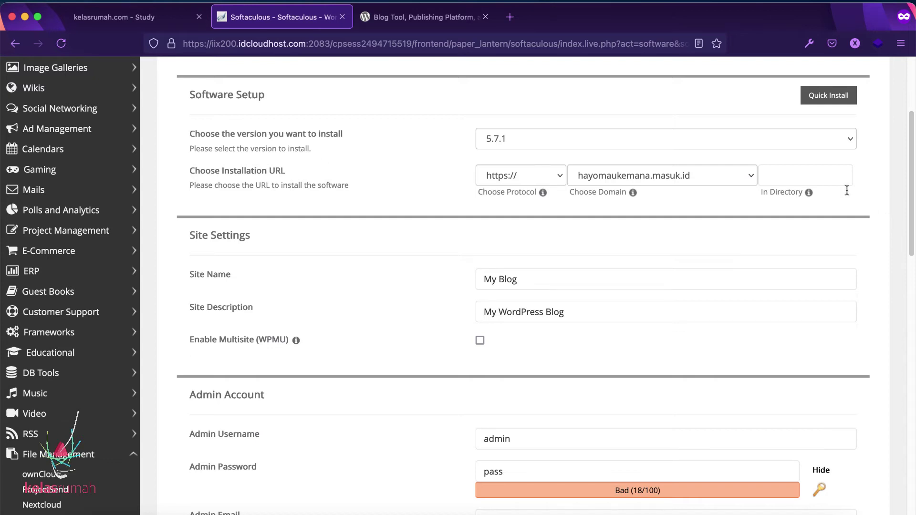
left_click(814, 175)
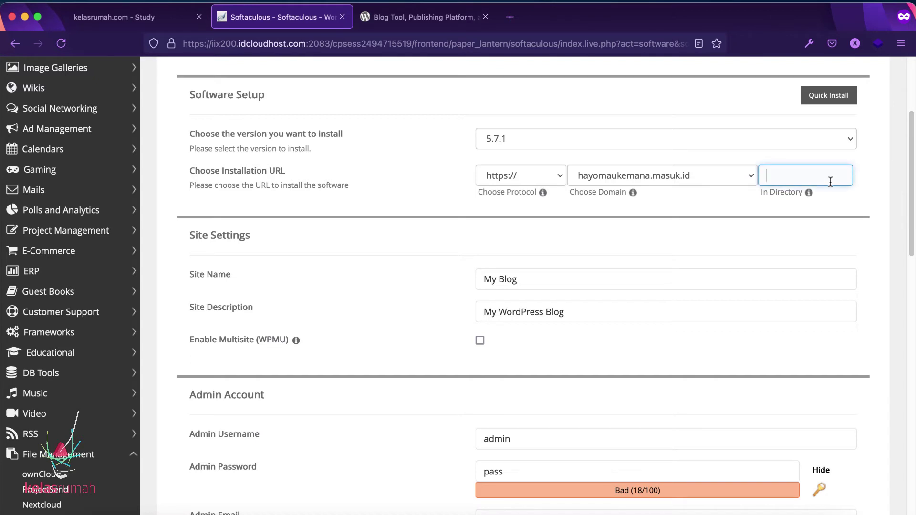
left_click(836, 173)
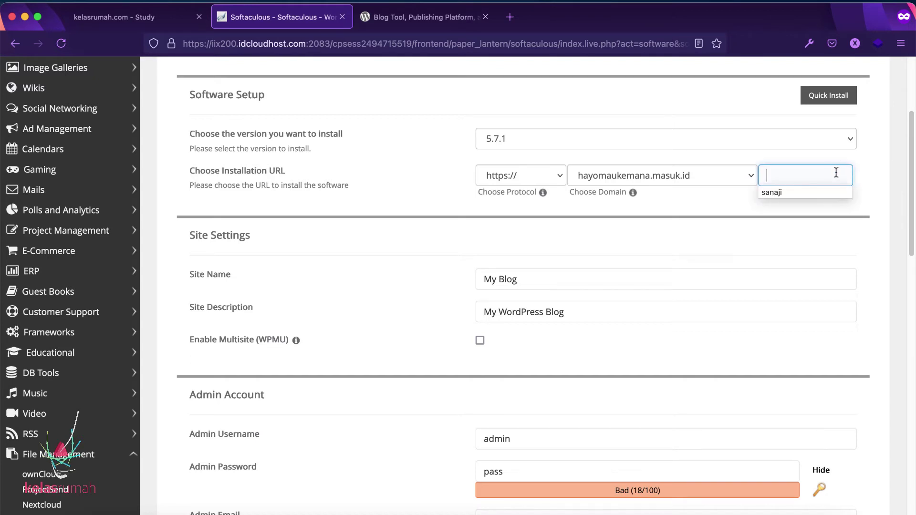
left_click(868, 182)
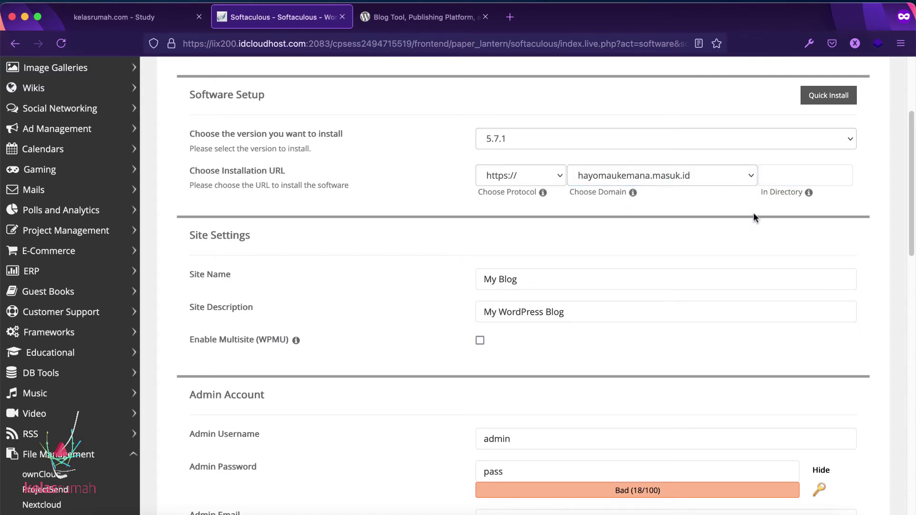
scroll(789, 228, "down", 1)
left_click(788, 153)
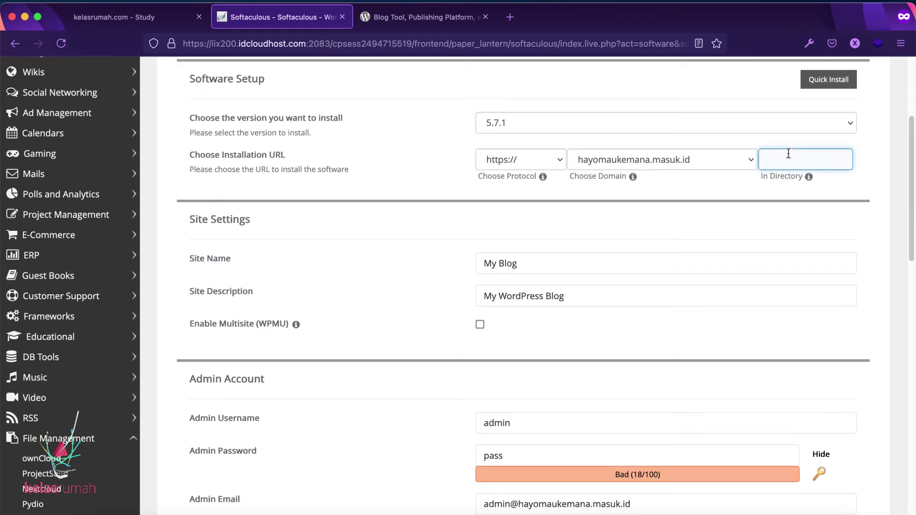
type("belajar-wrordpress")
left_click(877, 183)
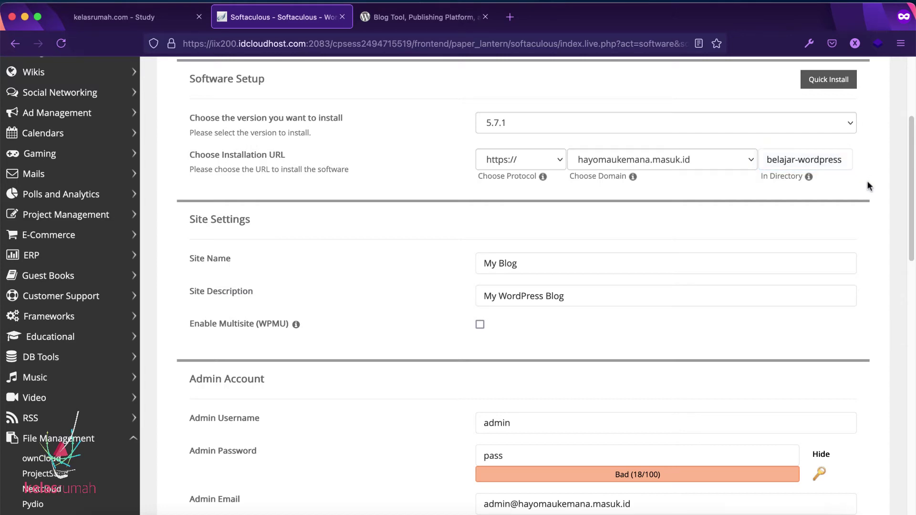
scroll(867, 239, "down", 2)
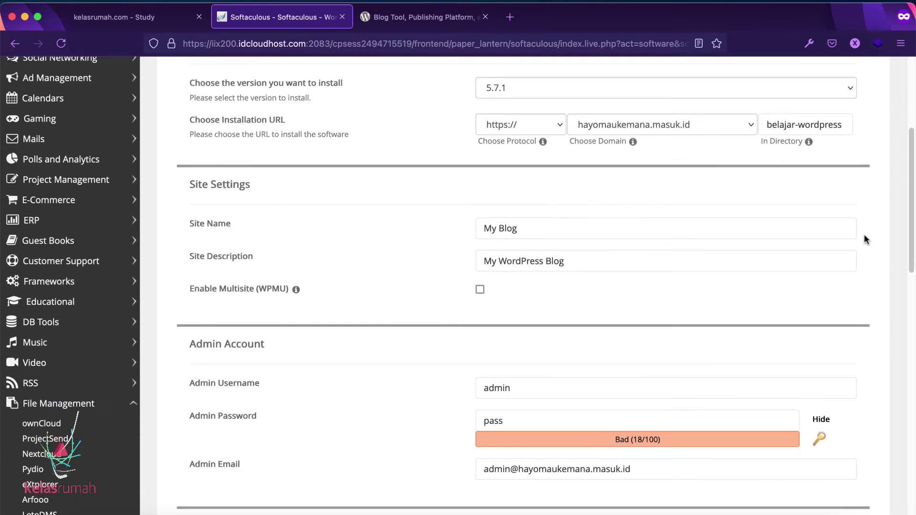
scroll(707, 213, "up", 1)
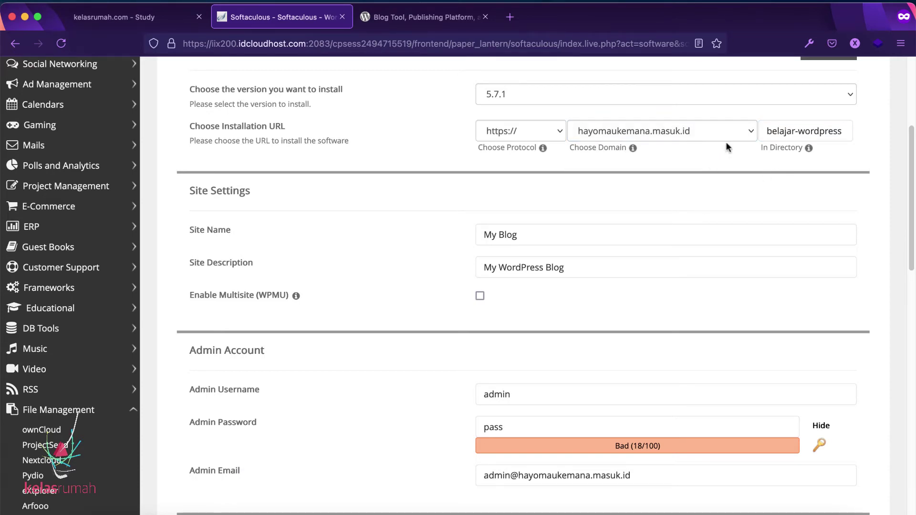
Step: Change the site name to 'Belajar Membuat Website'
left_click(560, 241)
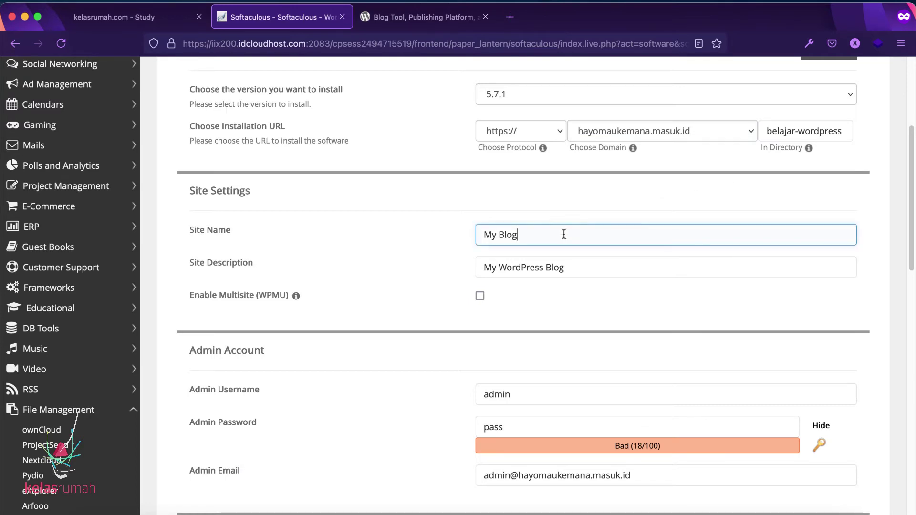
scroll(586, 219, "down", 2)
key("super+a")
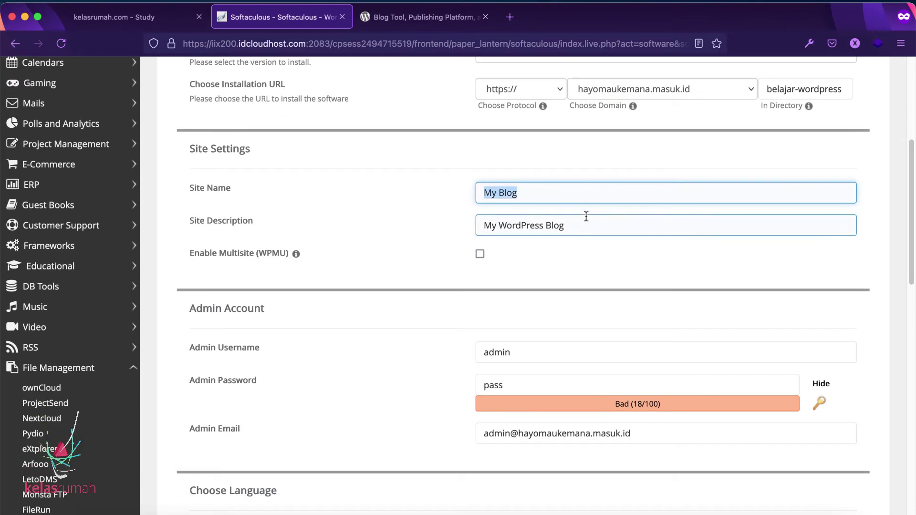
type("Webs")
key("super+a")
type("Belajar Membuat Website")
Step: Set the site description to 'Ini adalah Website Pertama Saya' and check the admin account fields
key("Tab")
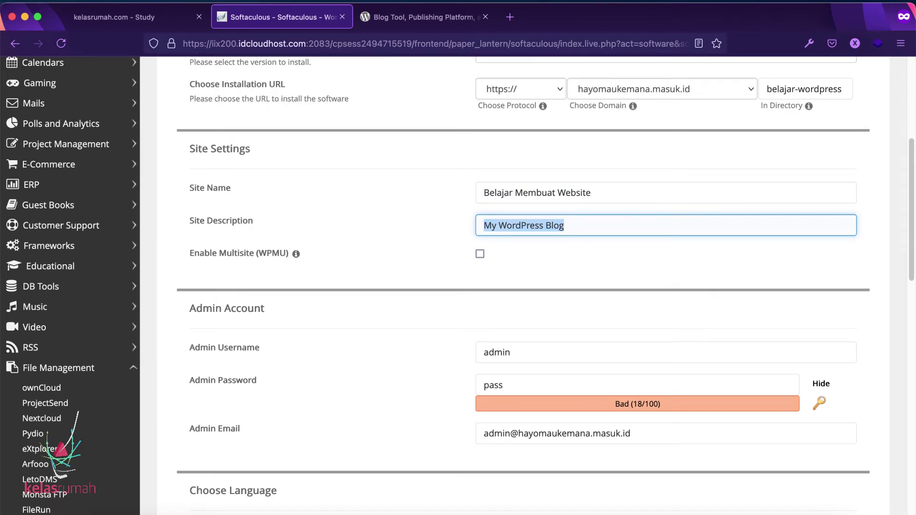
key("super+a")
type("Ini adalah Website Pertama Saya")
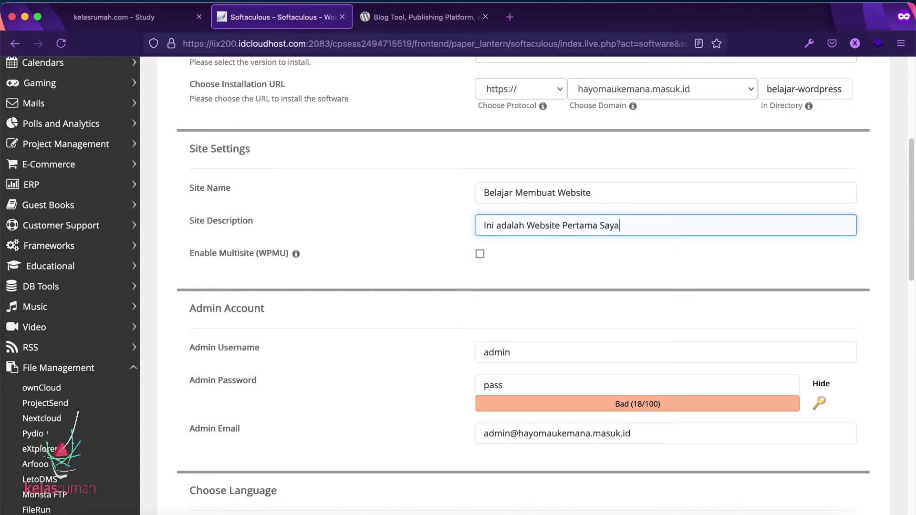
left_click(621, 285)
scroll(617, 280, "down", 2)
left_click(602, 282)
left_click(592, 253)
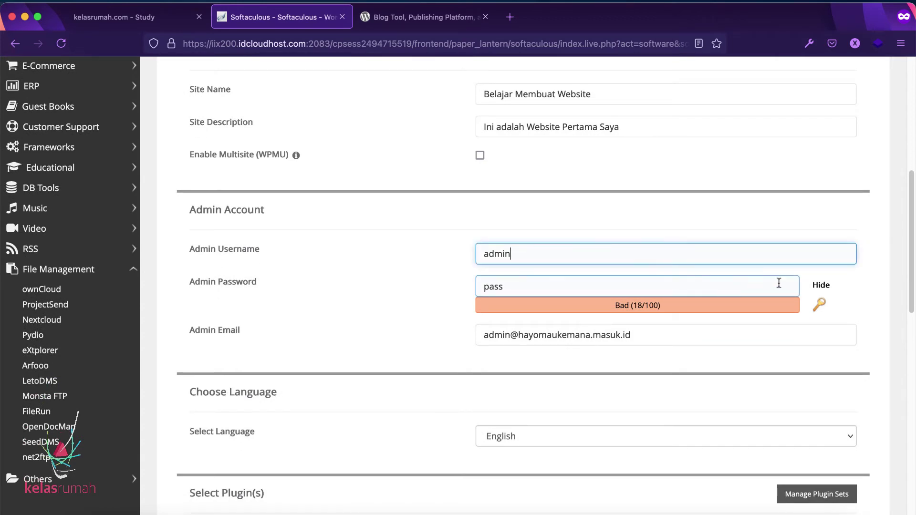
Step: Replace the admin password with a new, strong password
left_click(820, 285)
double_click(731, 285)
type("••••••••••••")
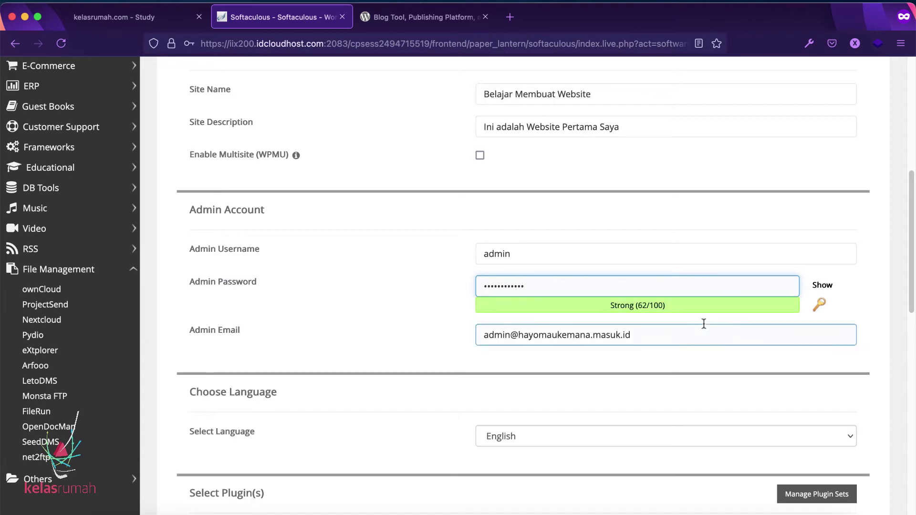
Step: Set the installation language to Indonesian
scroll(703, 322, "down", 5)
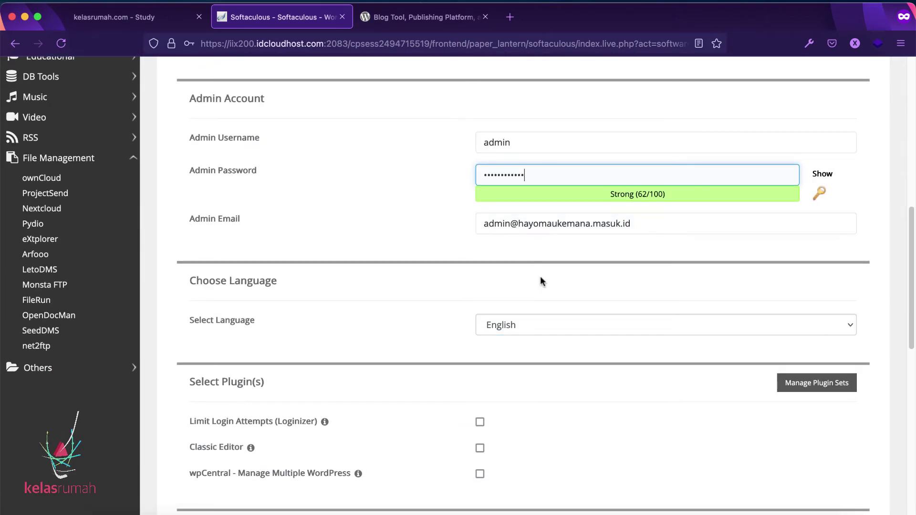
scroll(542, 280, "down", 2)
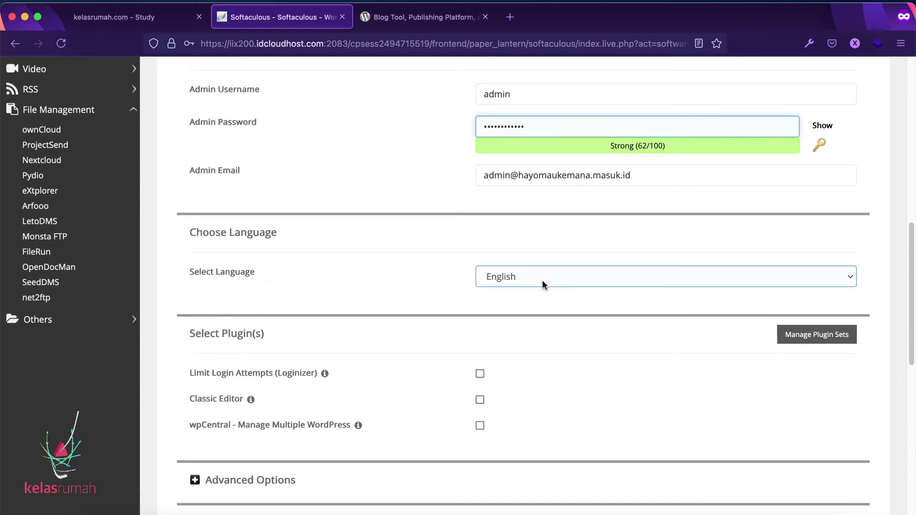
left_click(554, 276)
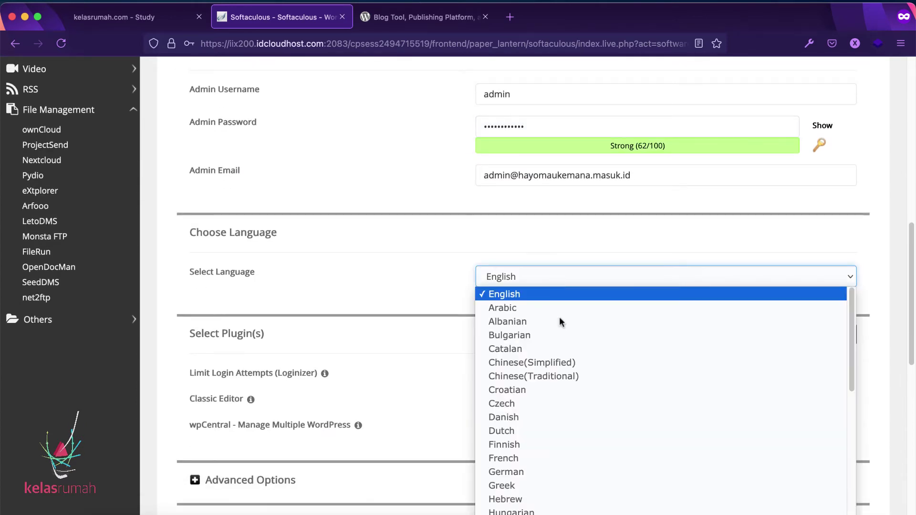
scroll(564, 369, "down", 3)
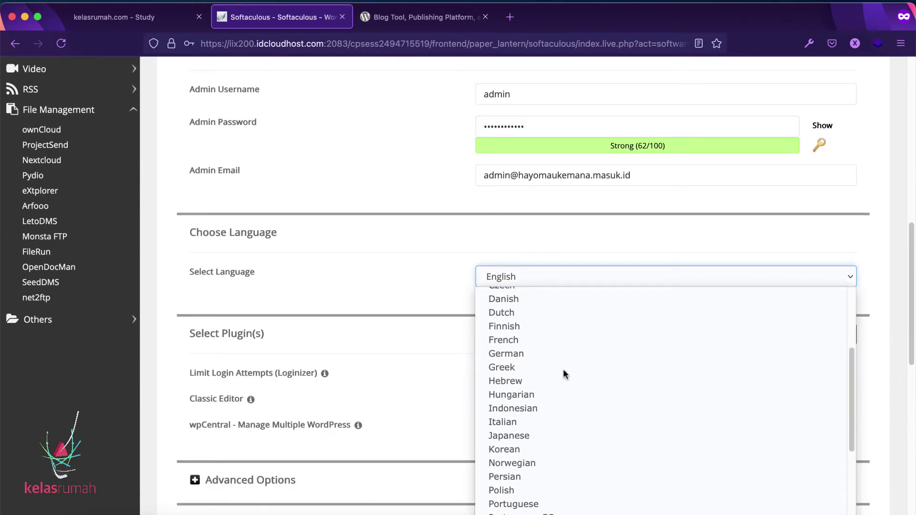
left_click(557, 400)
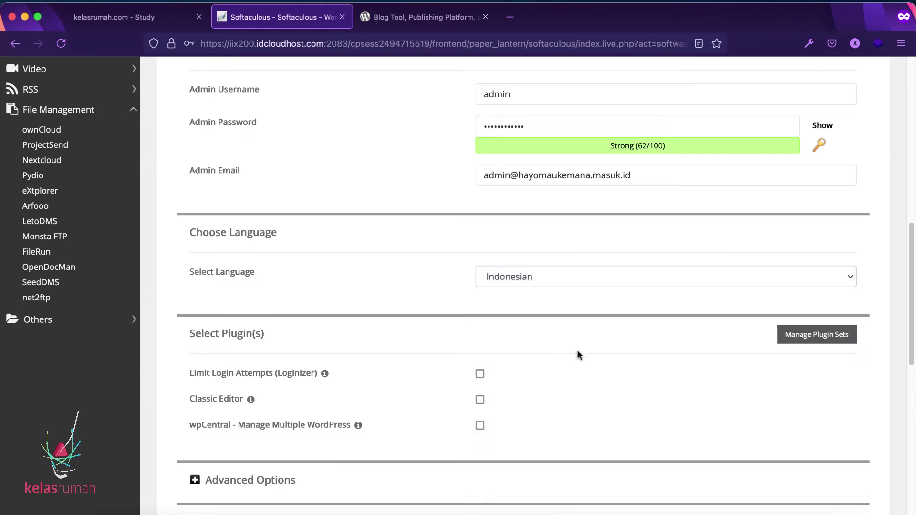
scroll(578, 352, "down", 4)
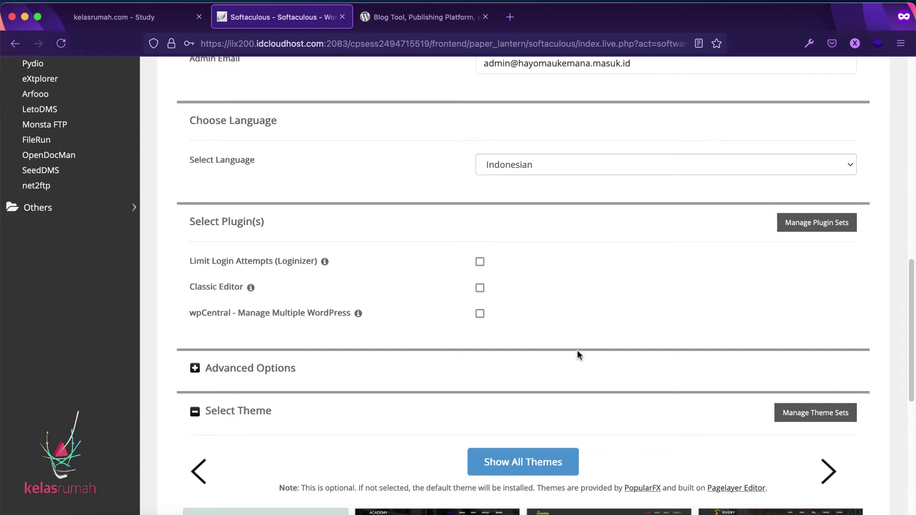
Step: Tick Limit Login Attempts (Loginizer), leaving Classic Editor and wpCentral unselected
left_click(481, 263)
scroll(591, 273, "down", 2)
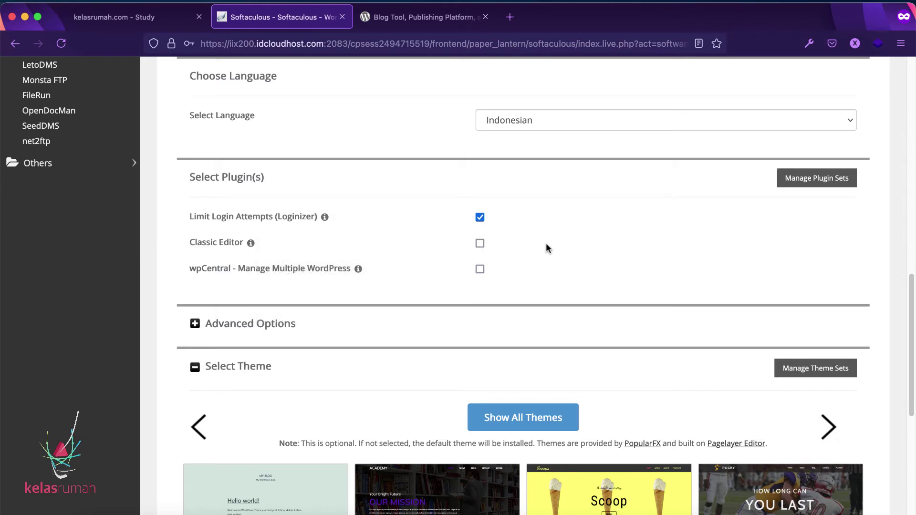
scroll(548, 248, "down", 2)
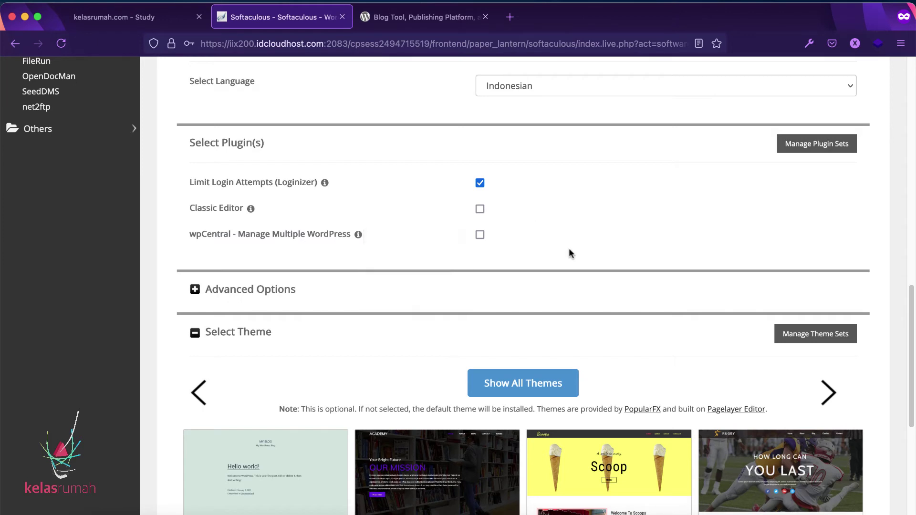
scroll(571, 250, "down", 1)
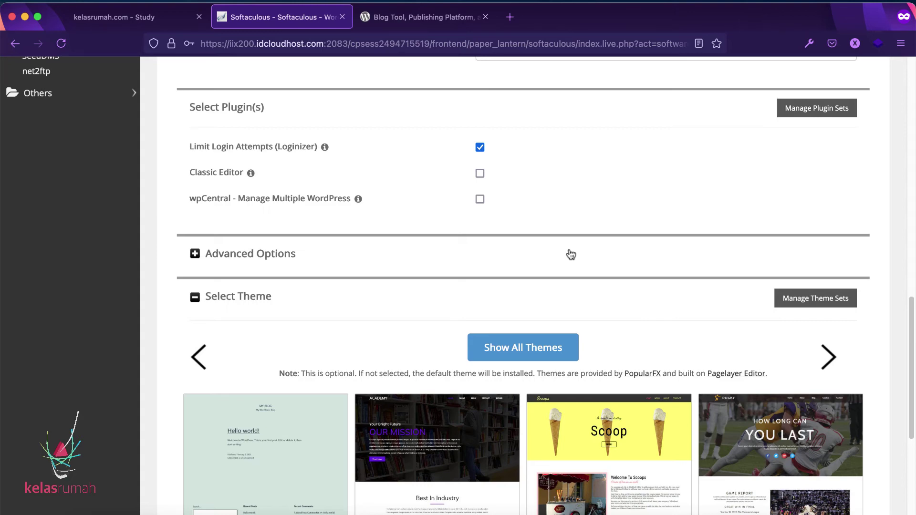
Step: Page through the Select Theme carousel and open the Theworld theme's preview
scroll(571, 253, "down", 5)
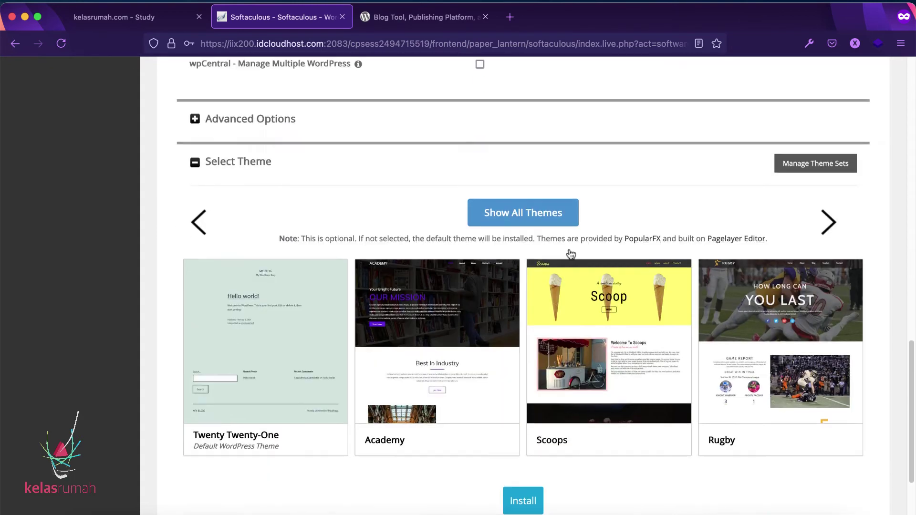
scroll(566, 191, "down", 2)
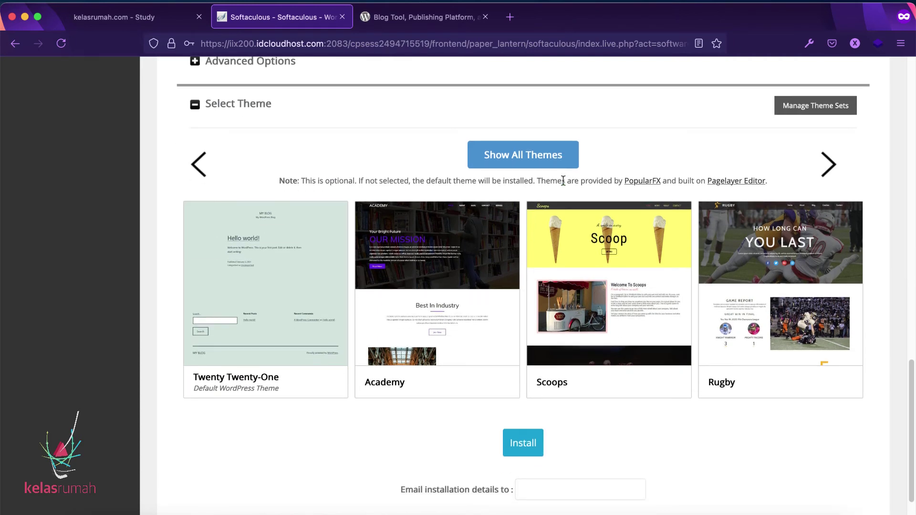
left_click(829, 166)
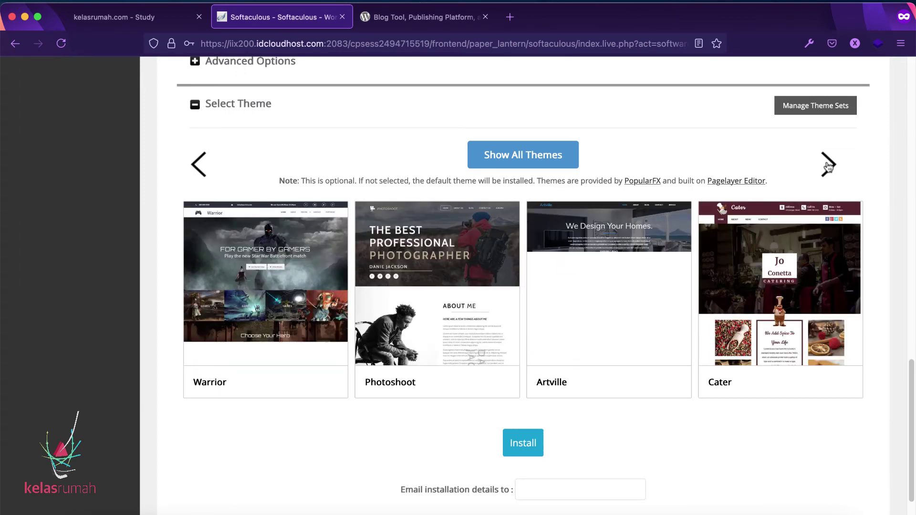
left_click(829, 166)
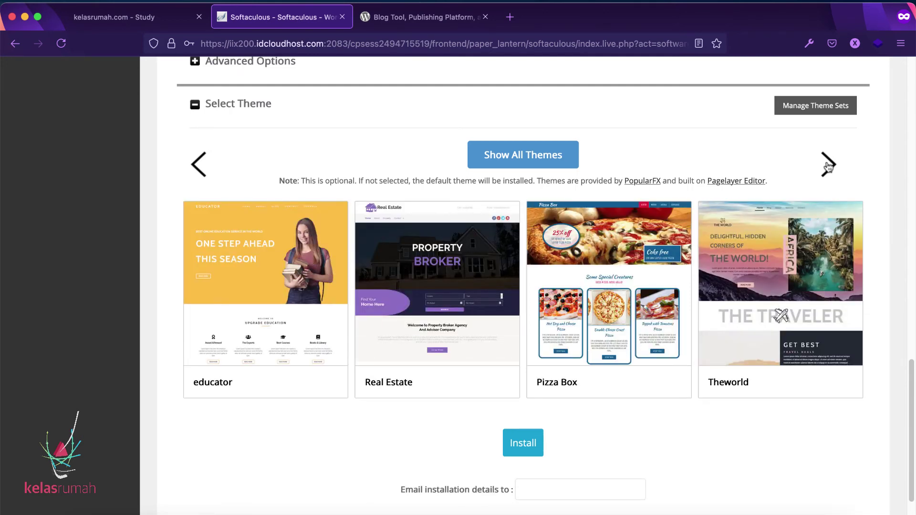
left_click(829, 167)
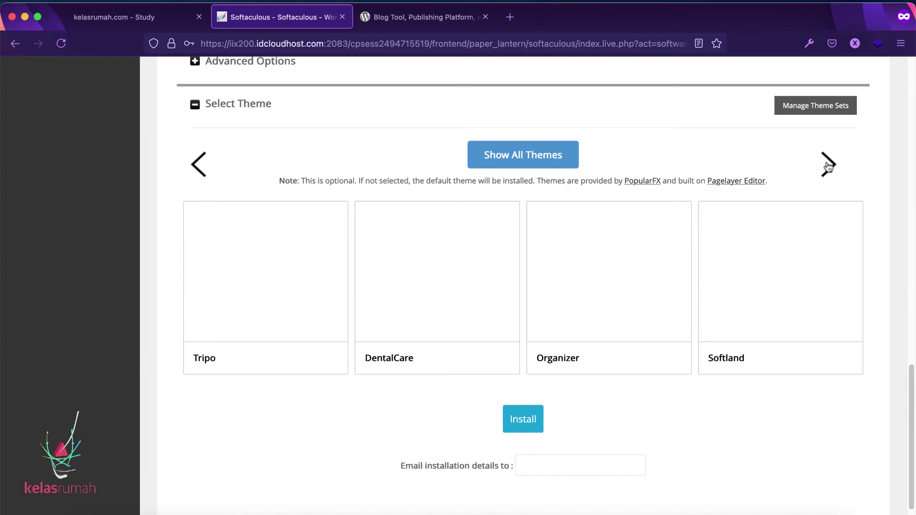
left_click(193, 166)
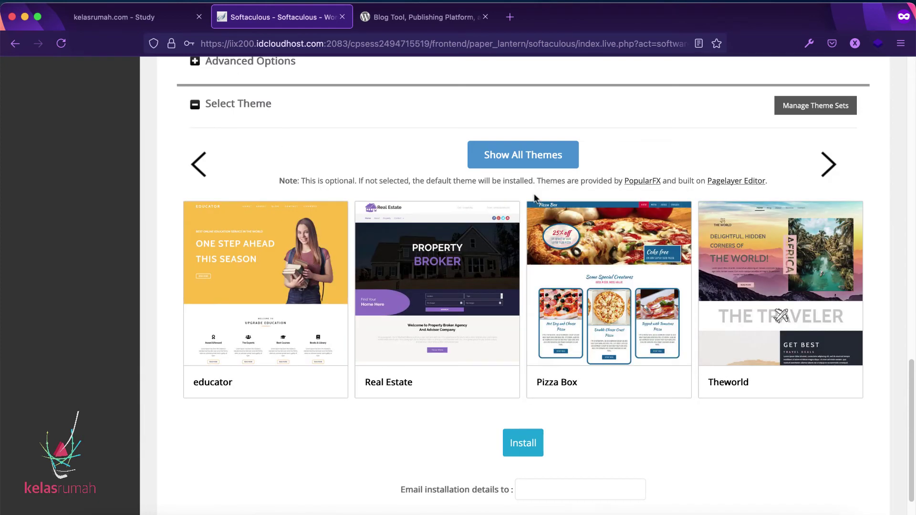
left_click(797, 301)
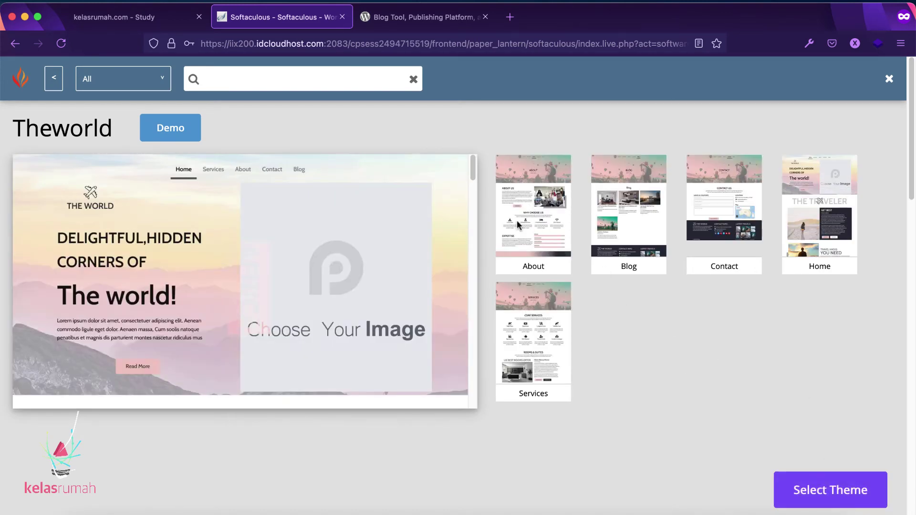
Step: Select Theworld as the theme and accept the Image Copyright prompt to use its demo images
scroll(420, 260, "down", 10)
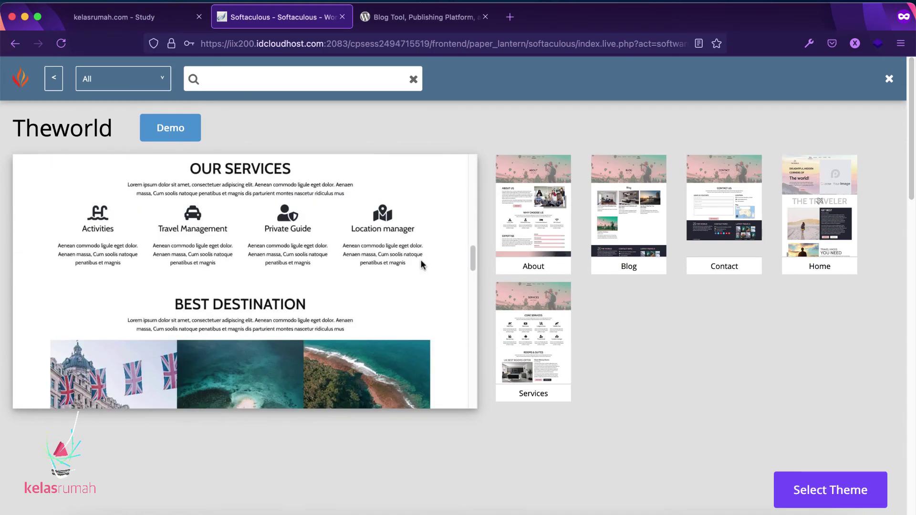
scroll(423, 264, "up", 15)
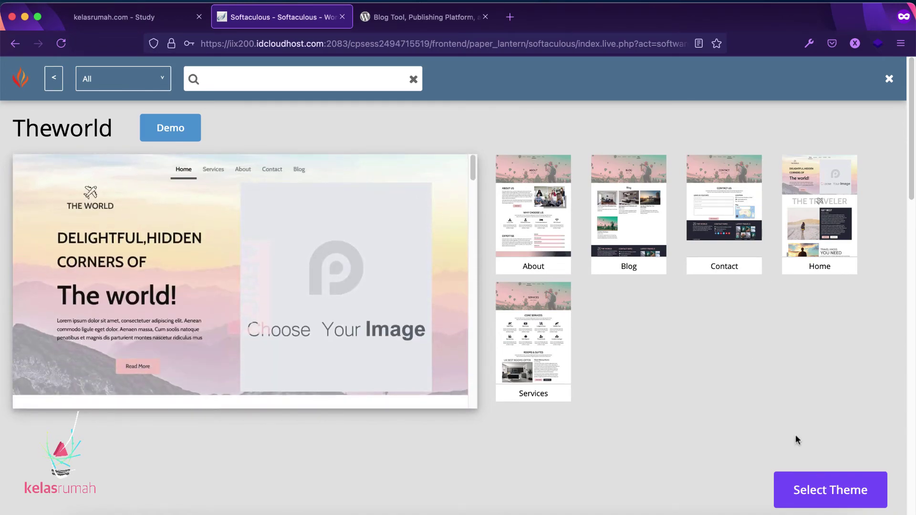
left_click(816, 476)
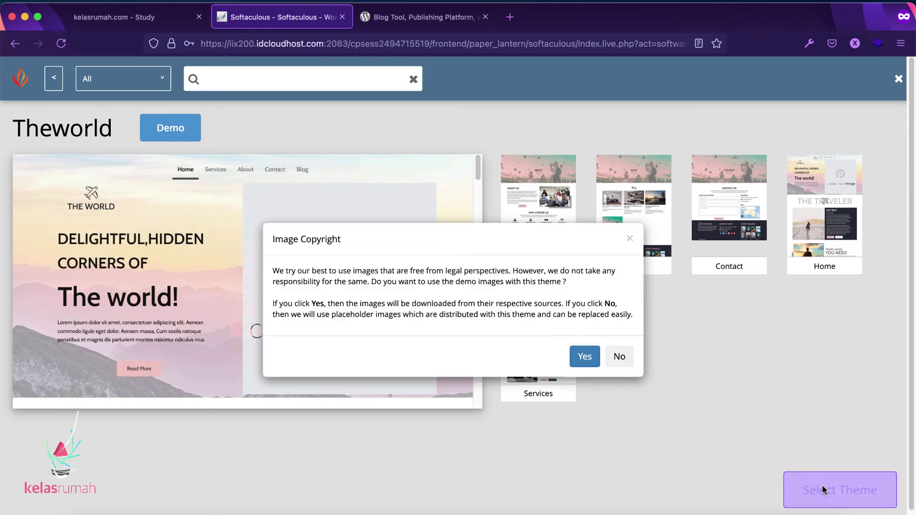
left_click(585, 357)
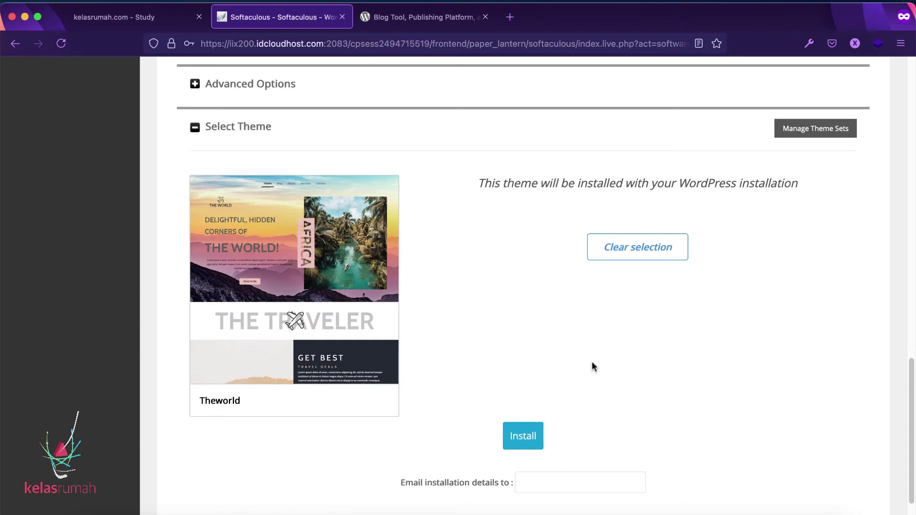
Step: Run the WordPress install and wait for the Congratulations page showing belajar-wordpress as installed
left_click(526, 438)
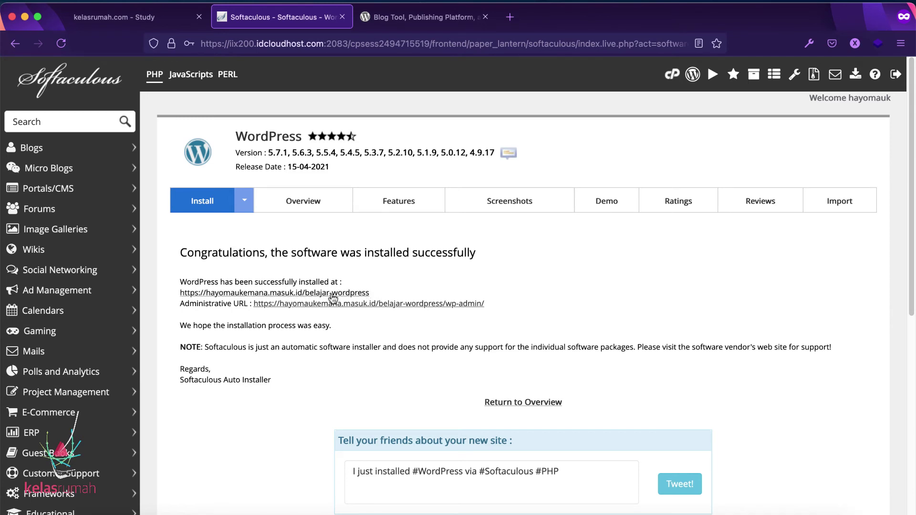
Step: Open the newly installed site's link in a new browser tab and switch to it
right_click(349, 295)
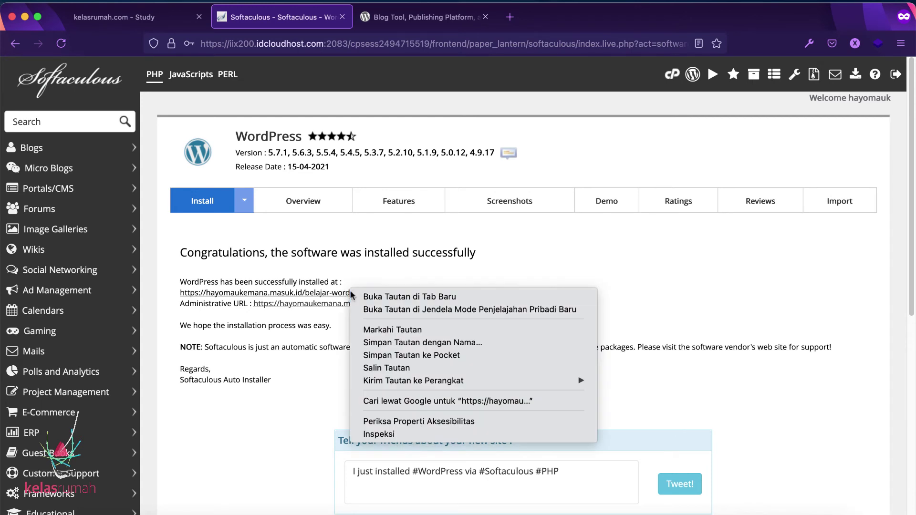
left_click(355, 293)
left_click(420, 25)
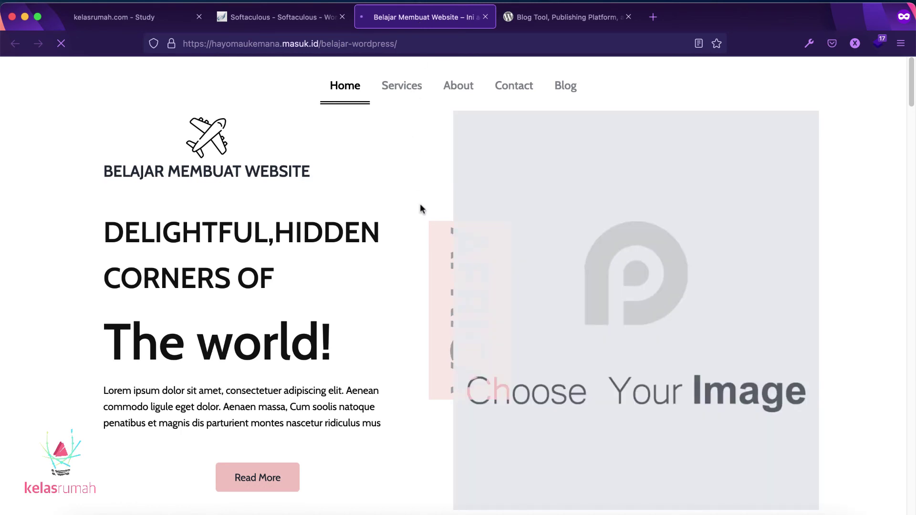
Step: Scroll through the travel-themed home page, then return to the Softaculous success page
scroll(421, 208, "down", 3)
scroll(421, 208, "down", 15)
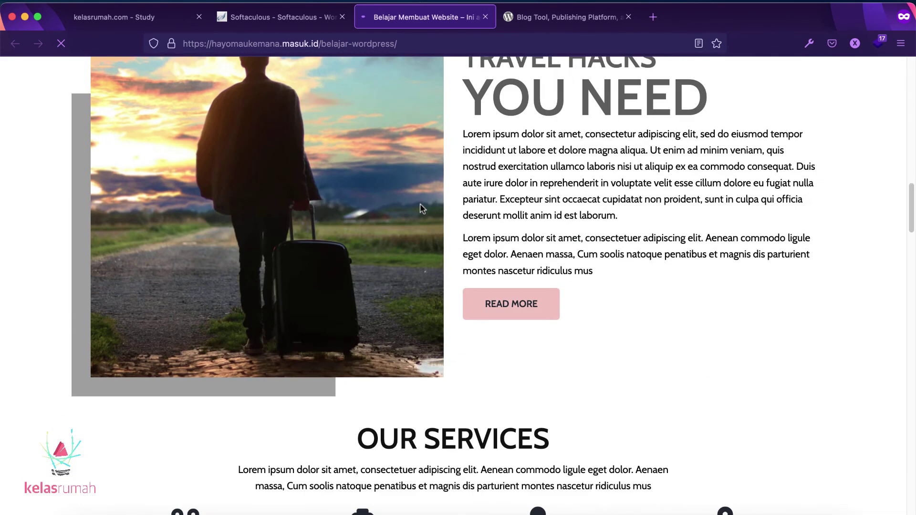
scroll(421, 208, "down", 20)
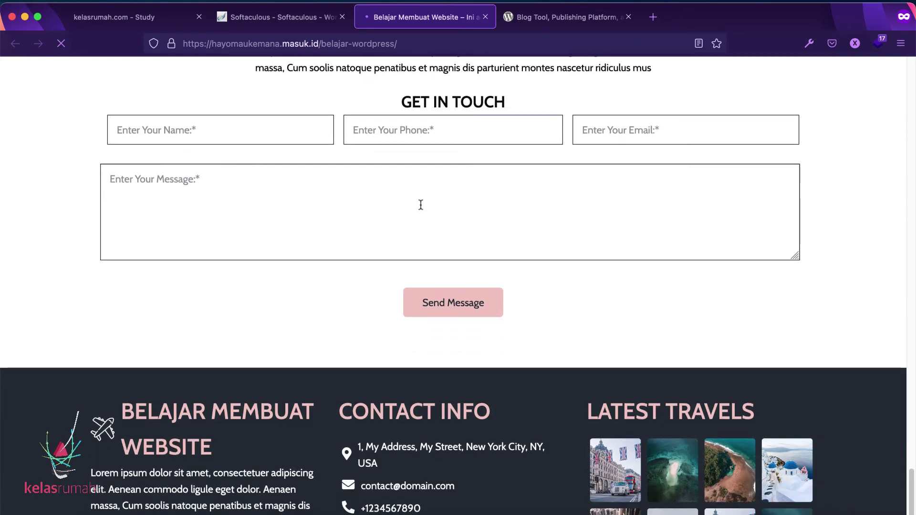
scroll(421, 205, "down", 3)
scroll(421, 205, "up", 20)
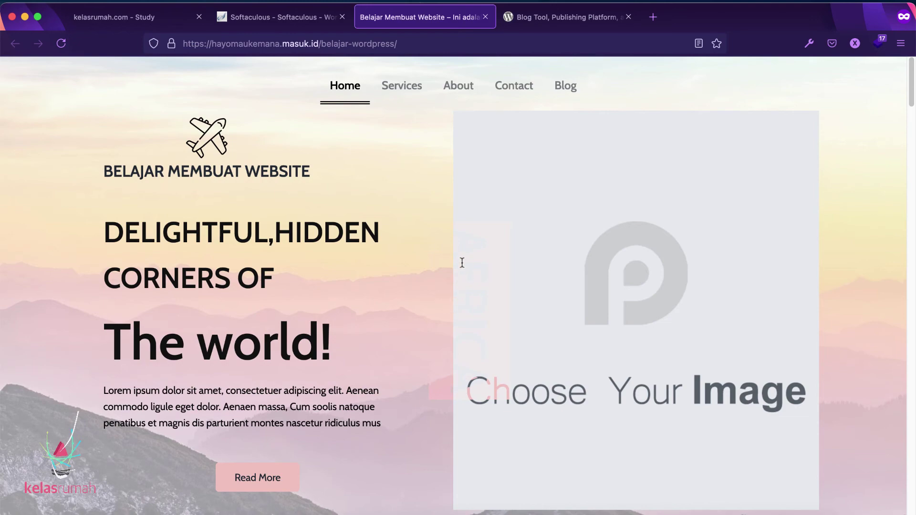
scroll(519, 290, "down", 15)
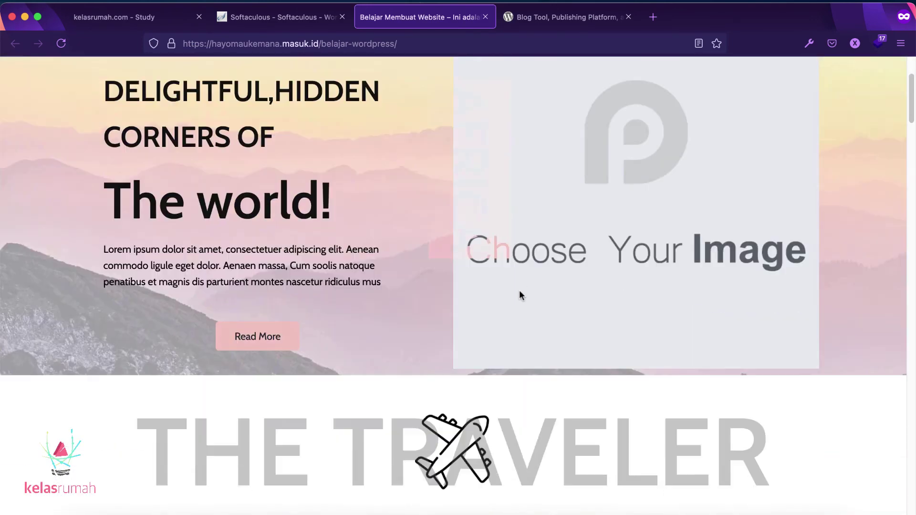
scroll(520, 291, "down", 15)
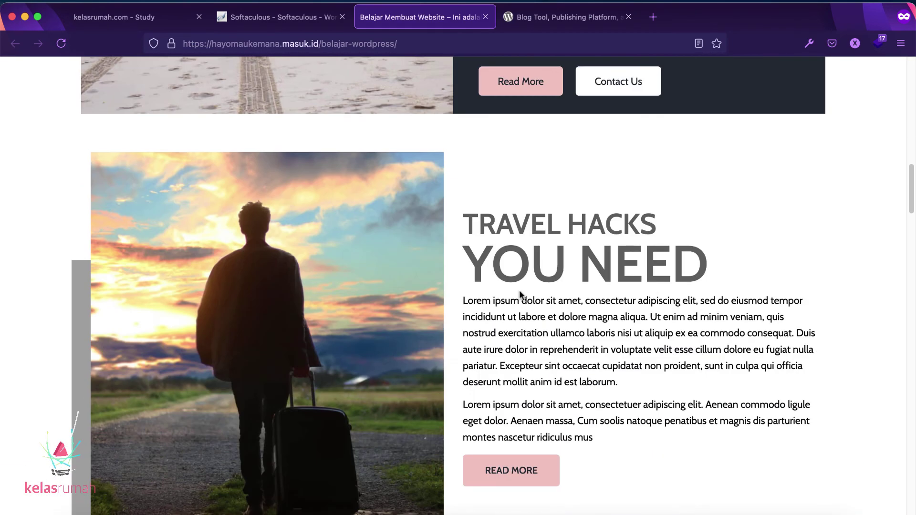
scroll(521, 292, "up", 20)
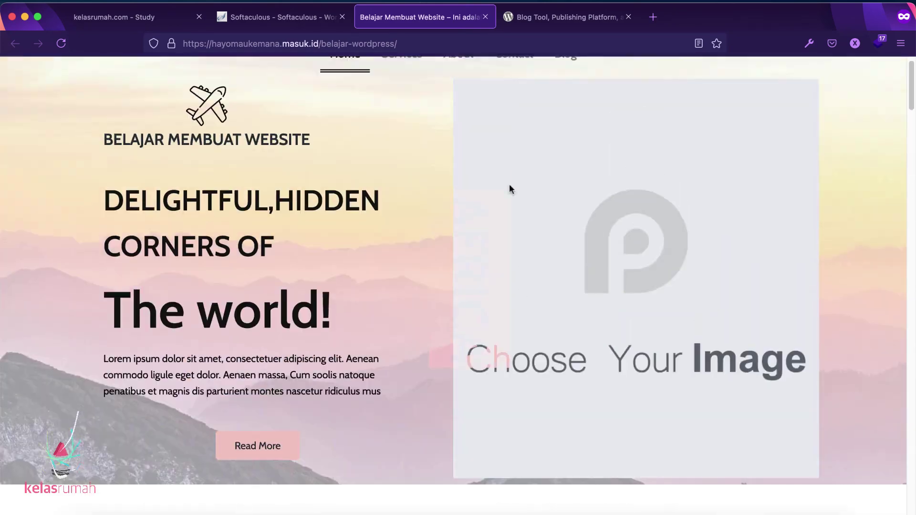
left_click(287, 19)
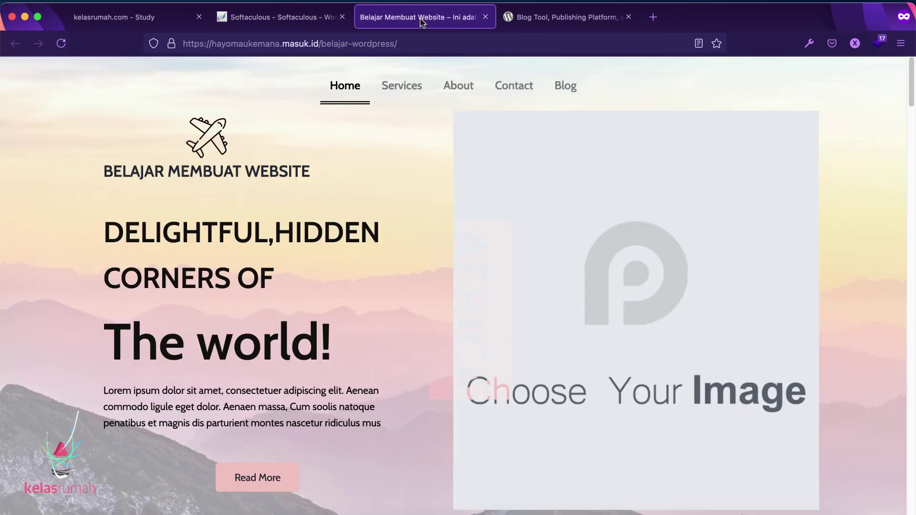
Step: In the site's tab, append wp-admin to the address to load the admin login page
left_click(426, 19)
left_click(431, 43)
left_click(467, 43)
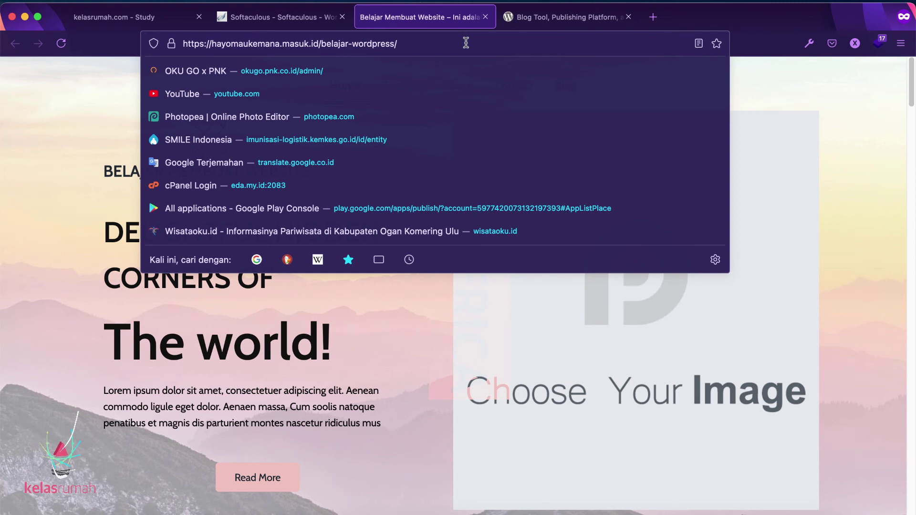
type("wp-ad,")
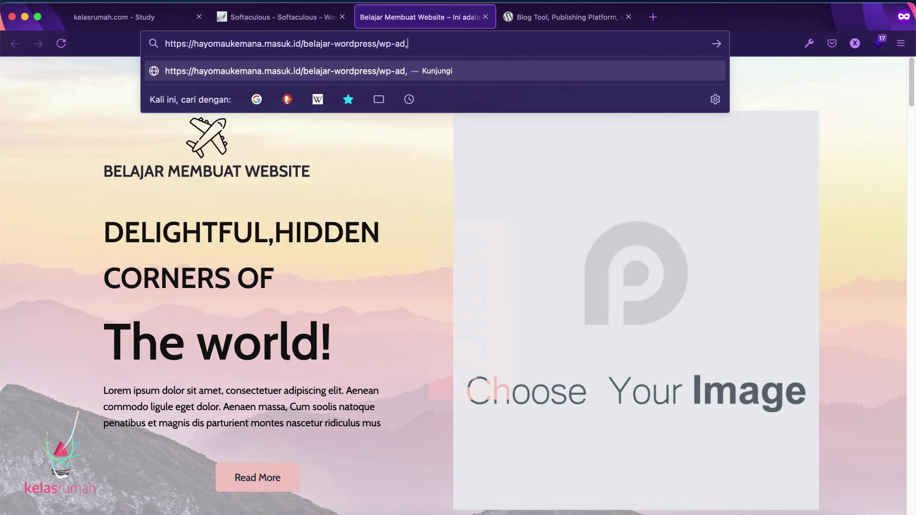
key("BackSpace")
type("min")
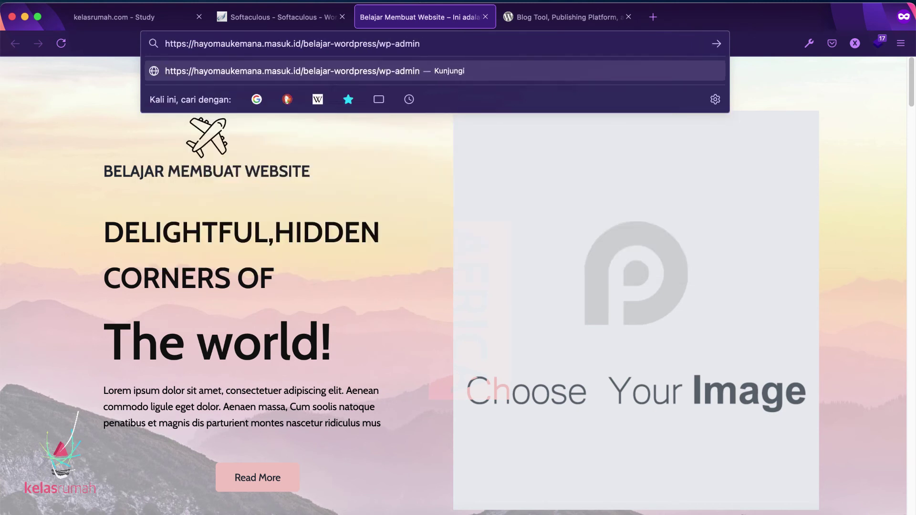
key("Return")
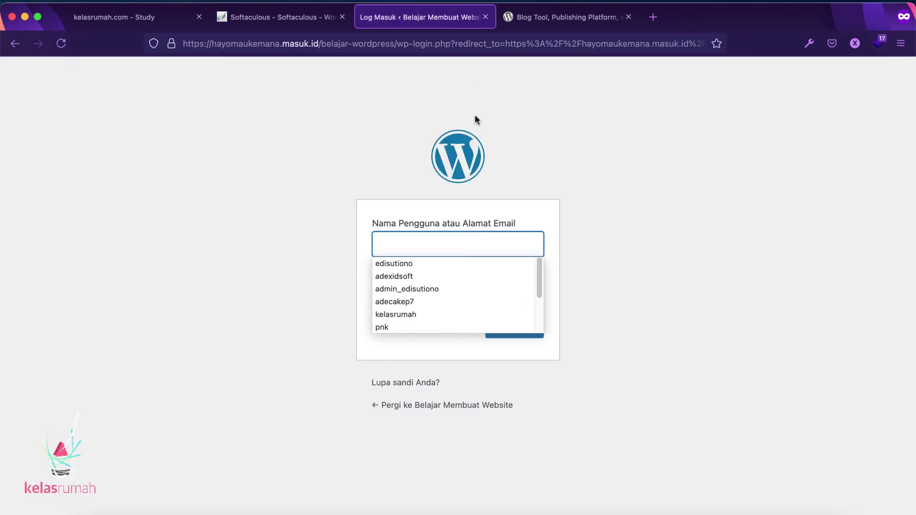
Step: Log in with username admin and the account password to reach the Dasbor
type("admin")
key("Tab")
type("************")
key("Return")
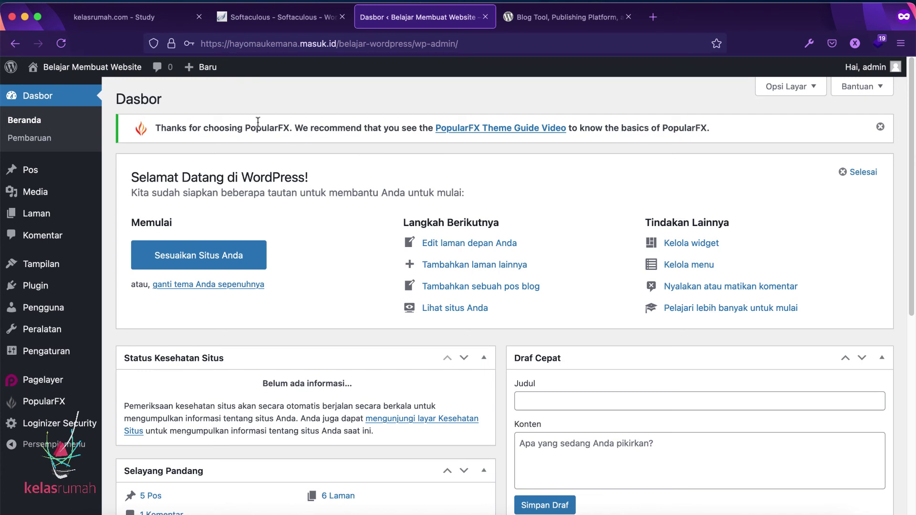
Step: Visit the live Belajar Membuat Website site from the admin bar, reload it, and scroll its home page
left_click(114, 71)
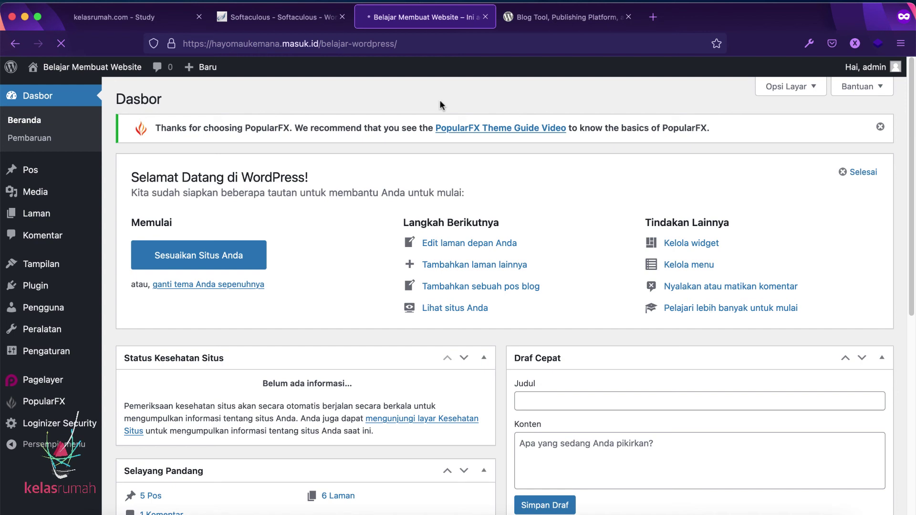
left_click(425, 46)
key("Return")
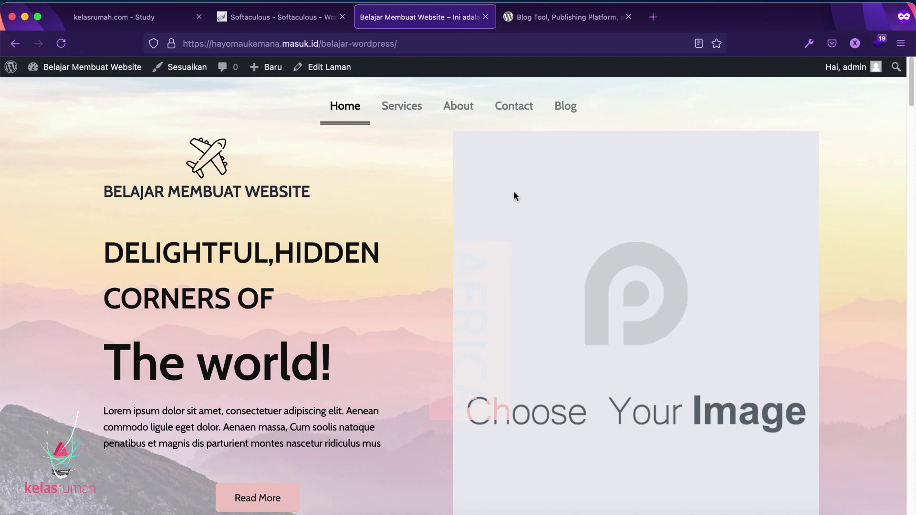
scroll(514, 191, "down", 10)
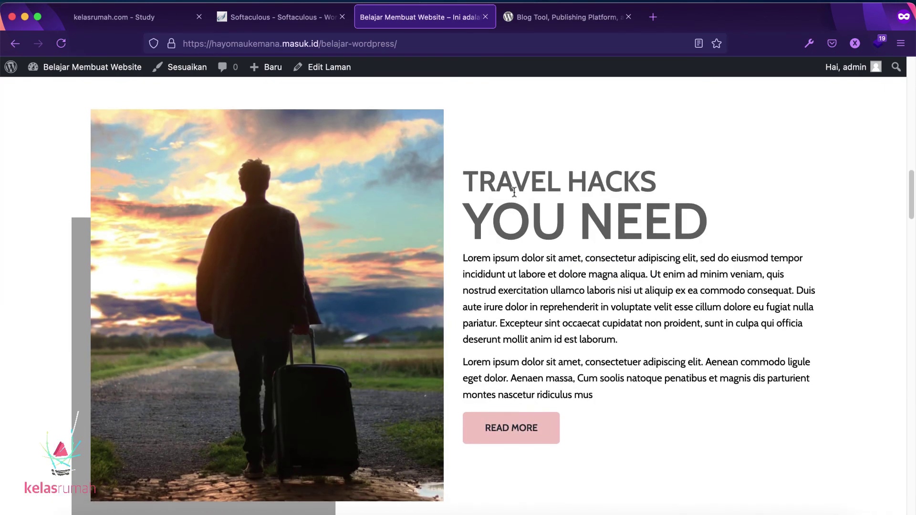